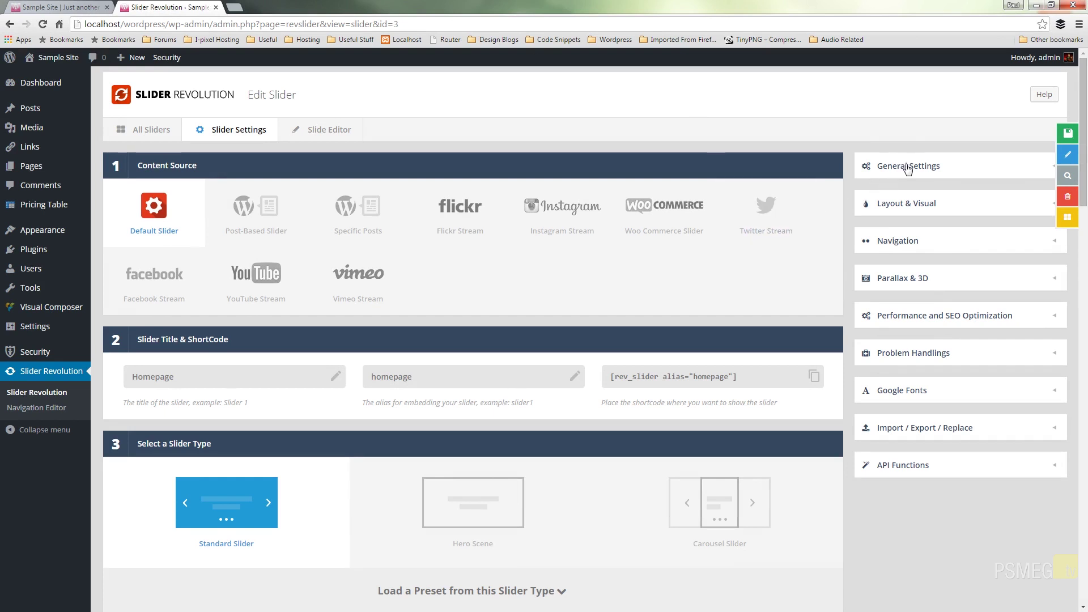
Expand the slider's Parallax & 3D settings, then move to the Homepage slider's Slide Editor.
click(903, 279)
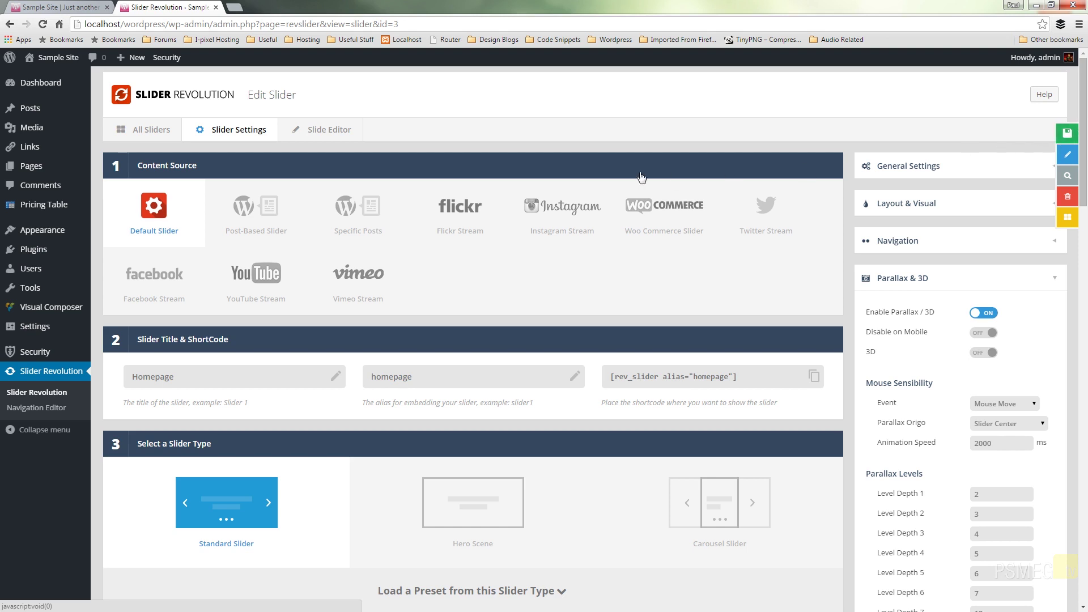
click(330, 134)
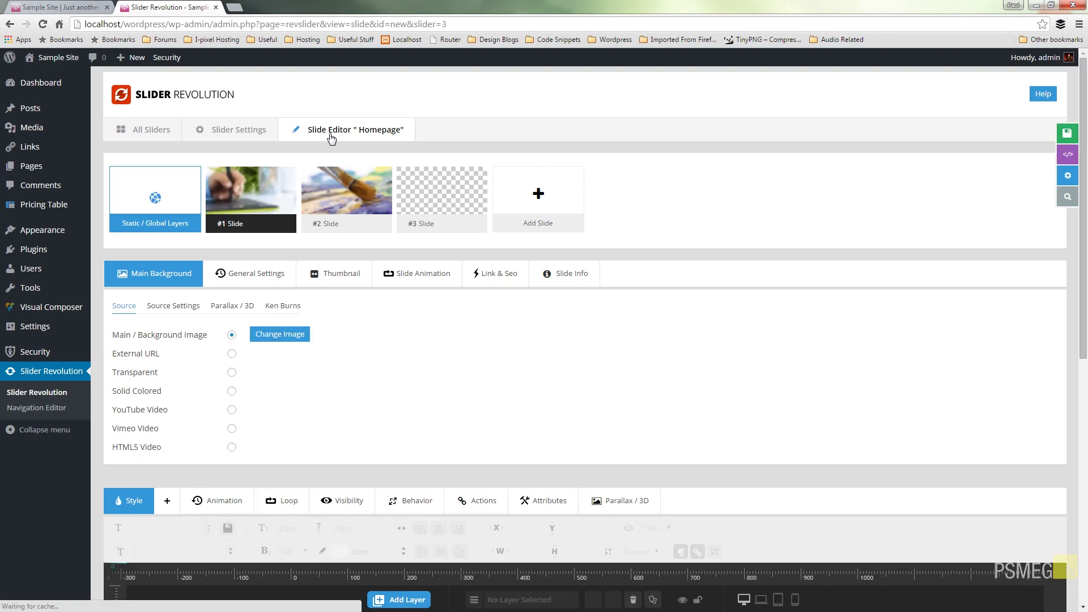
Open slide #3, the one with a transparent main background, for editing.
mouse_move(334, 195)
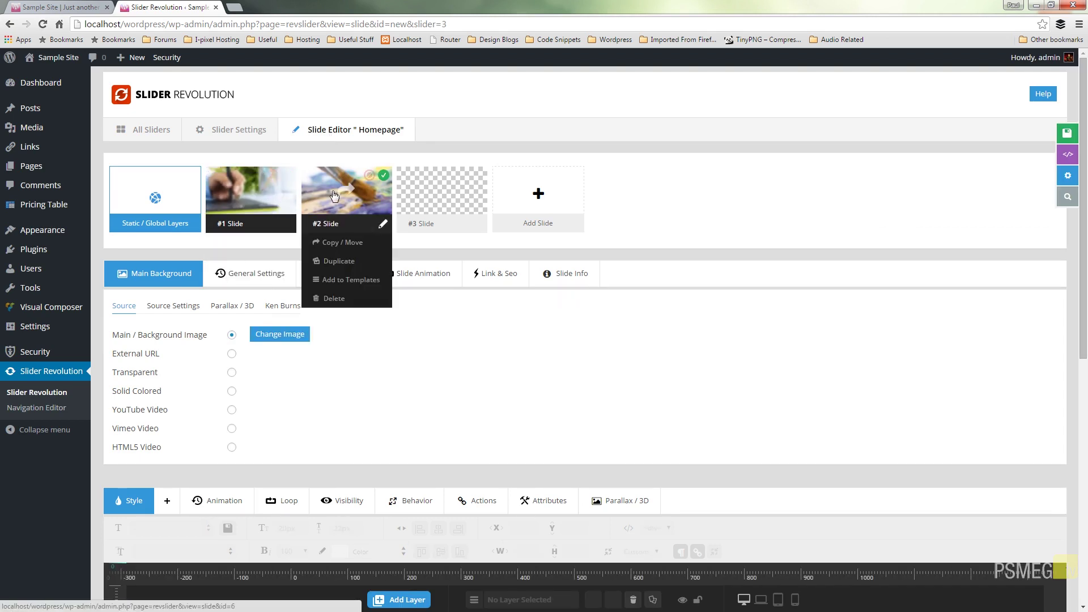
mouse_move(447, 182)
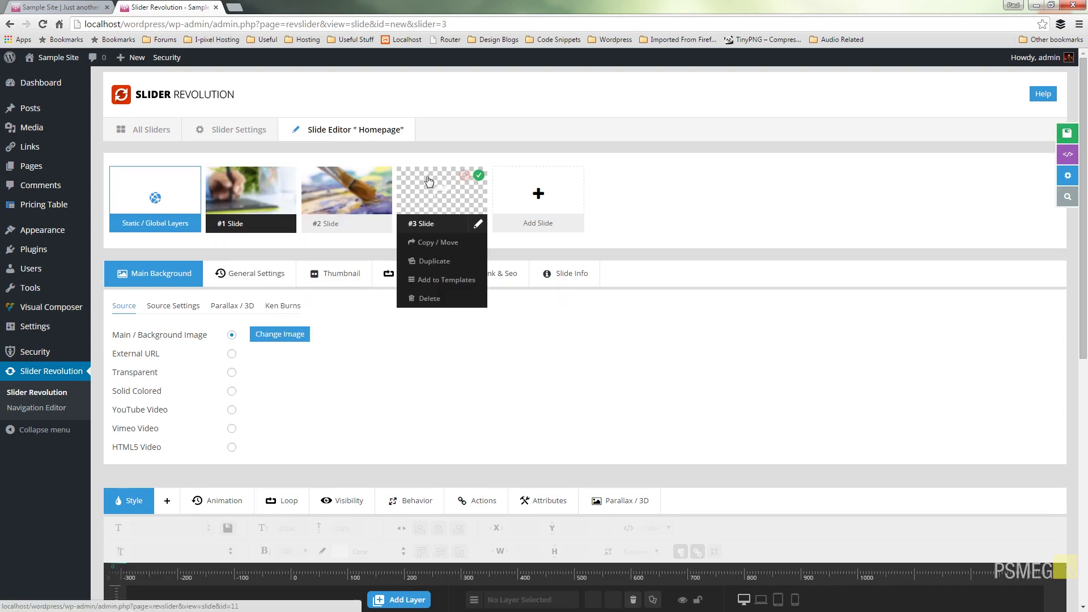
click(448, 203)
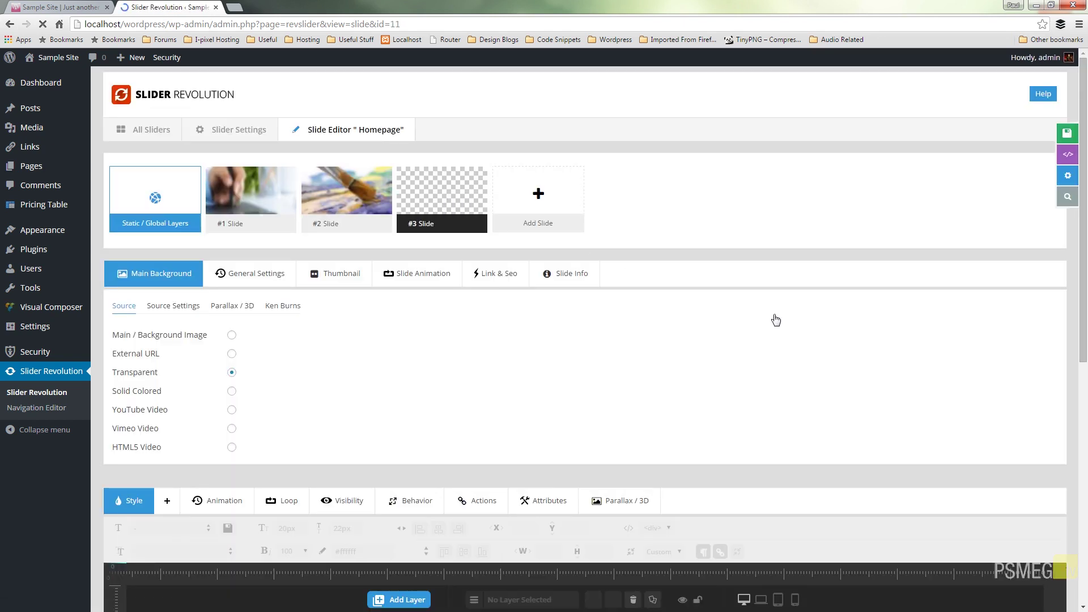
scroll(619, 337, down, 4)
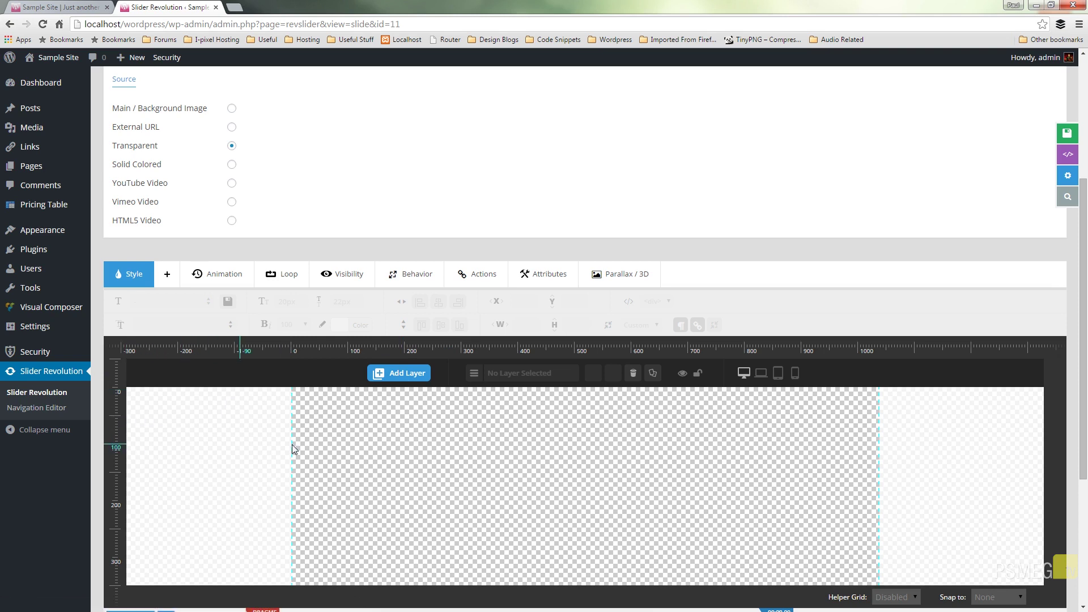
mouse_move(414, 369)
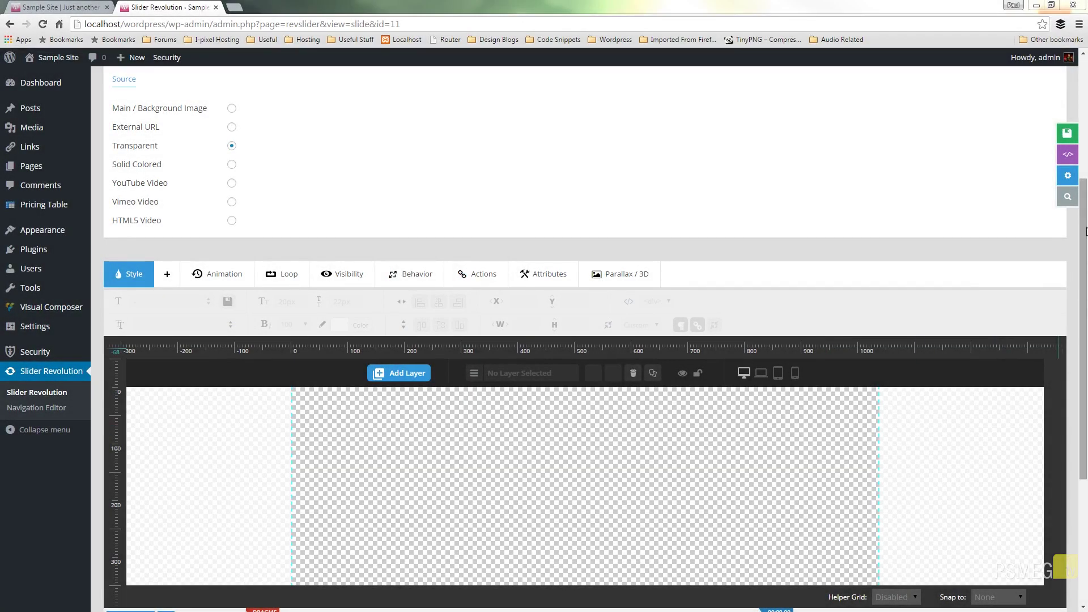
drag(1086, 231, 1086, 280)
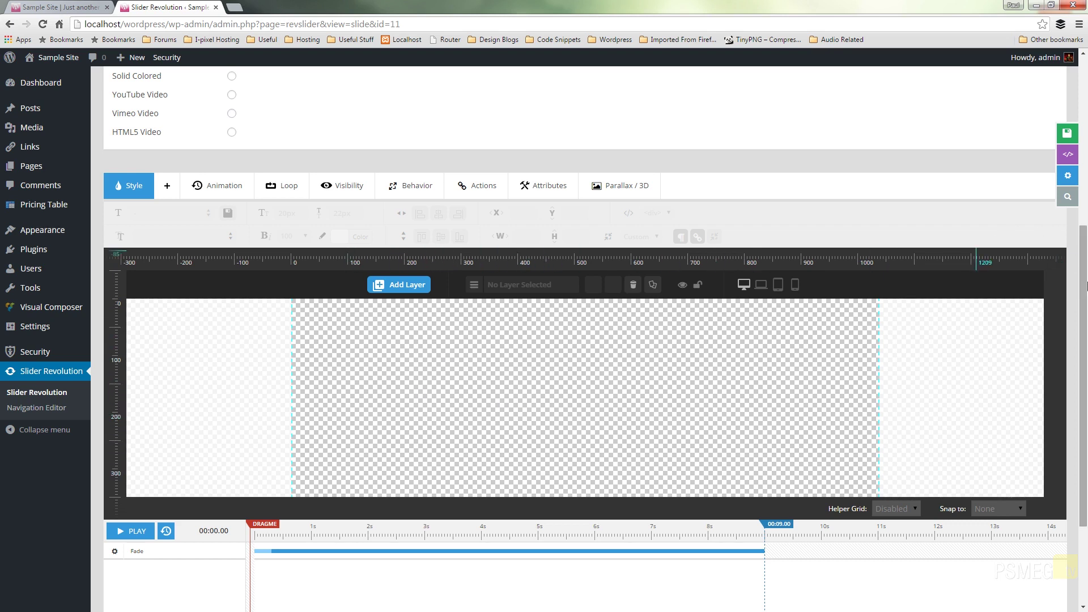
Insert Lokrum-Island.jpg as an image layer and drag it to cover the stage.
mouse_move(399, 286)
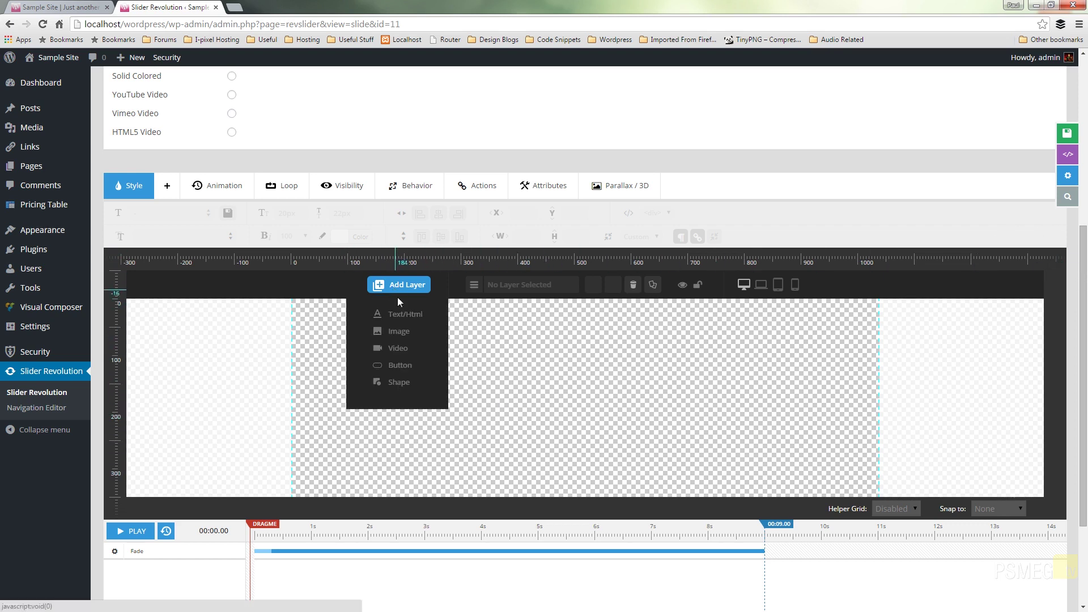
click(400, 331)
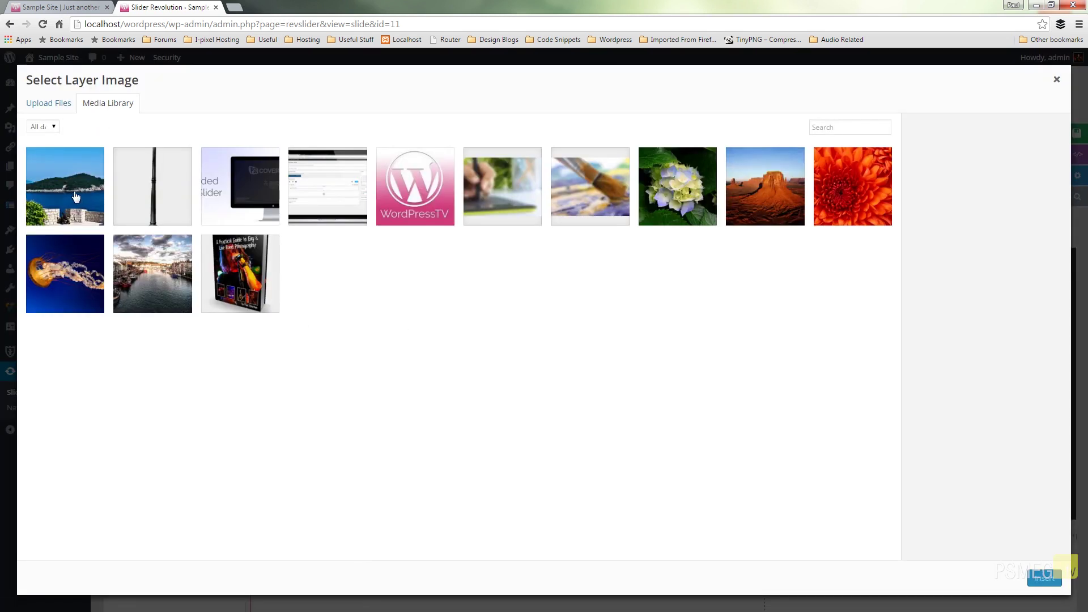
click(76, 199)
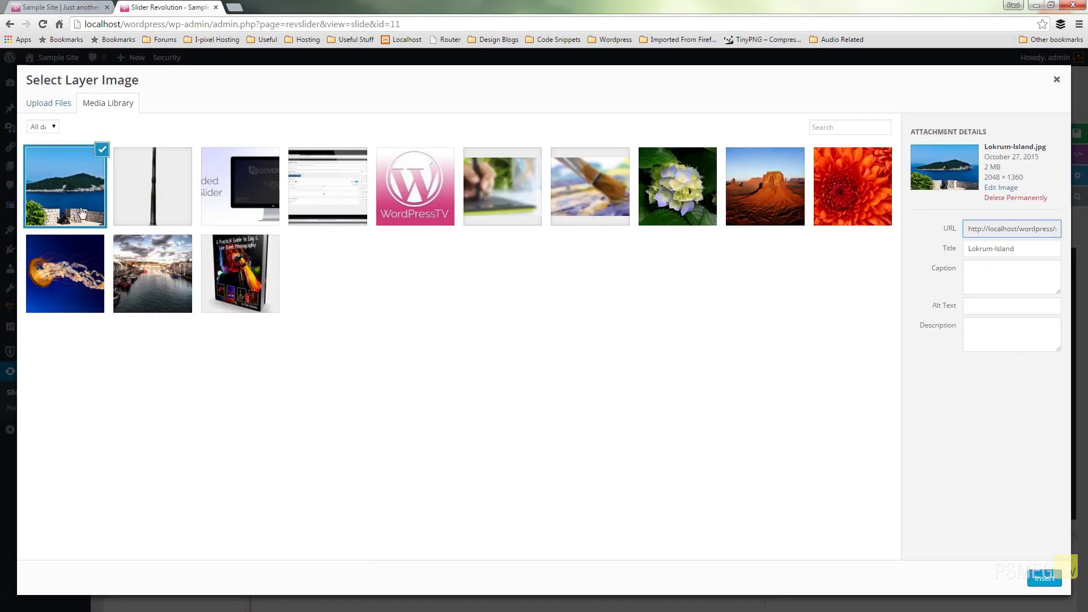
click(1044, 578)
drag(867, 437, 706, 401)
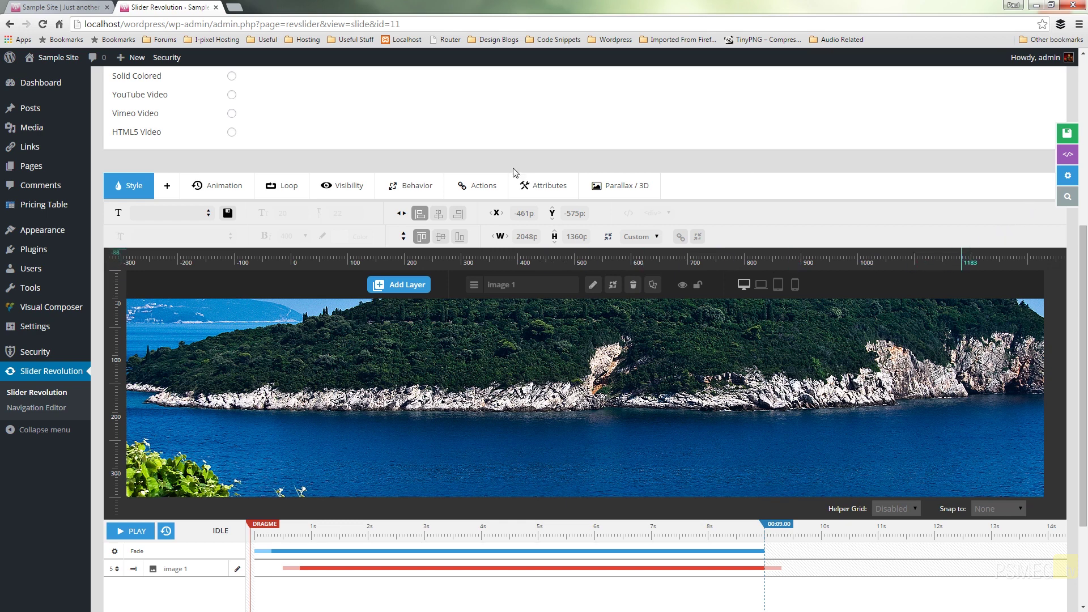
Insert the solar lamp-post PNG as an image layer and place it over the water, left of centre.
mouse_move(427, 292)
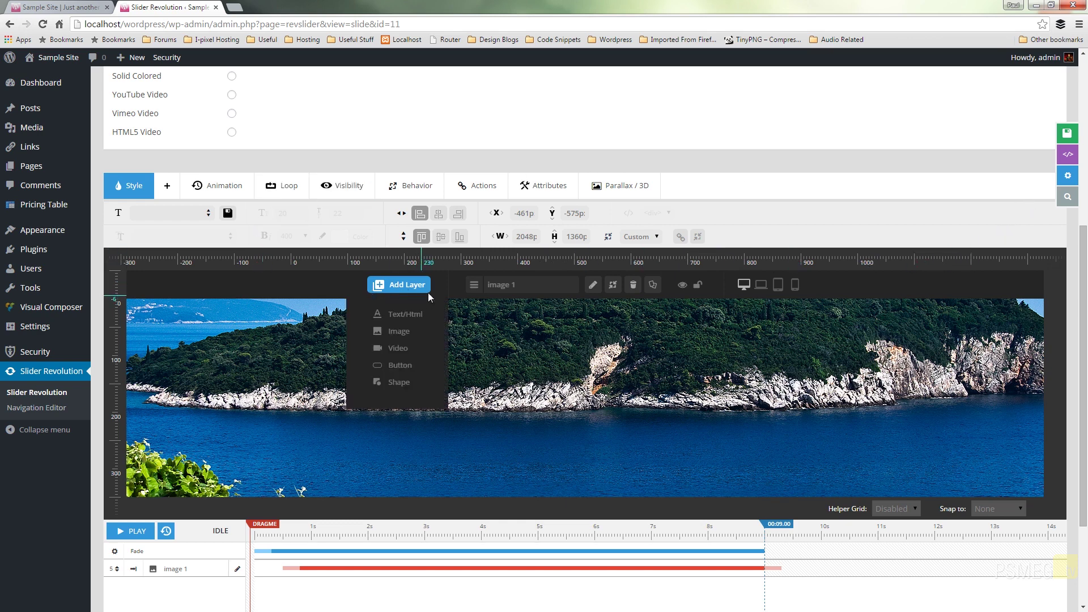
click(399, 331)
click(170, 209)
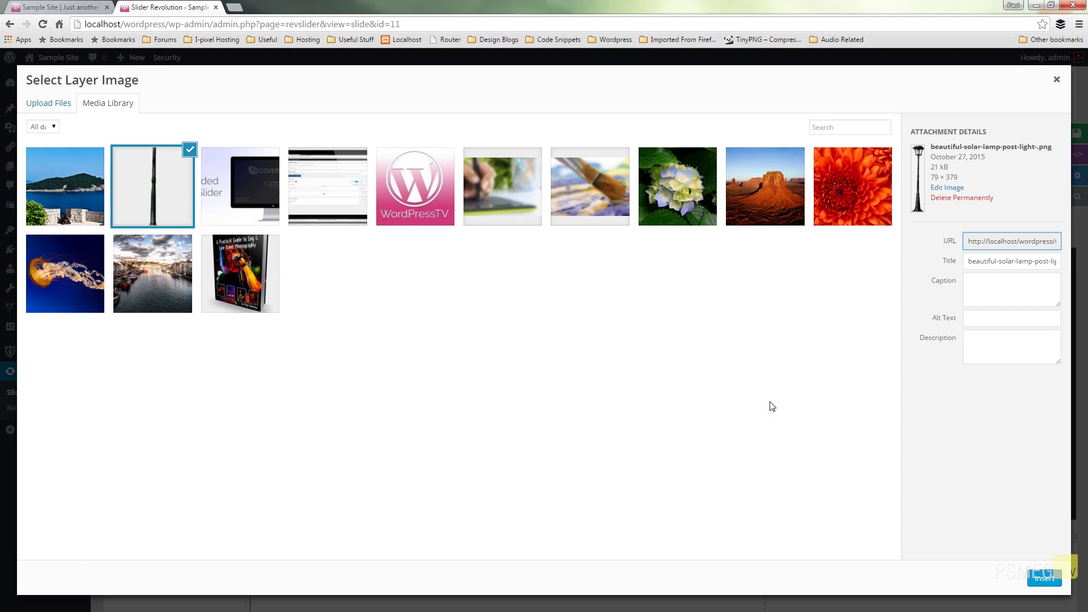
click(1041, 576)
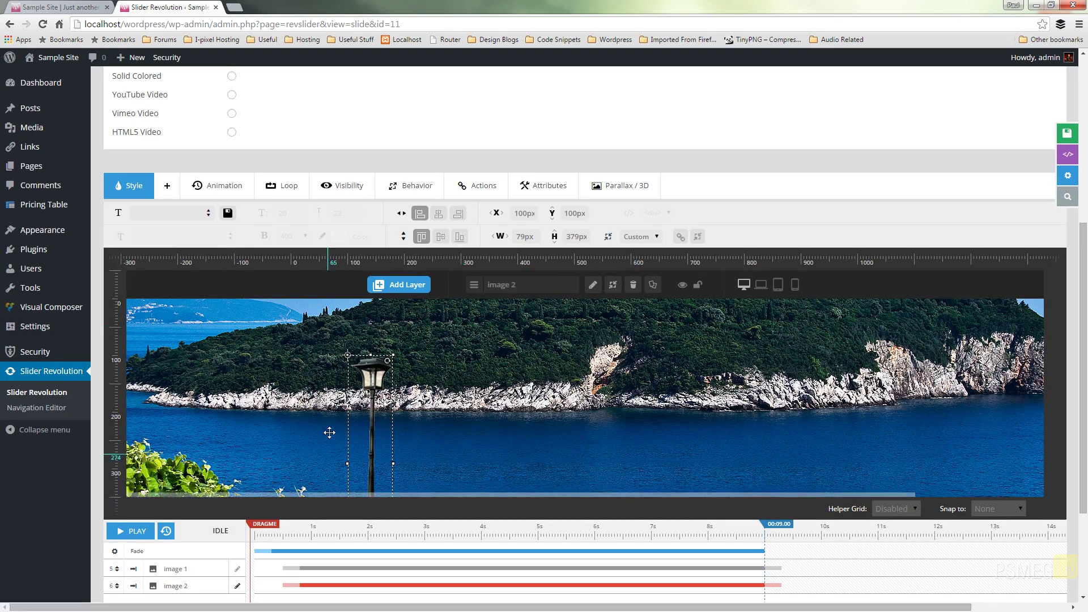
drag(377, 409, 426, 388)
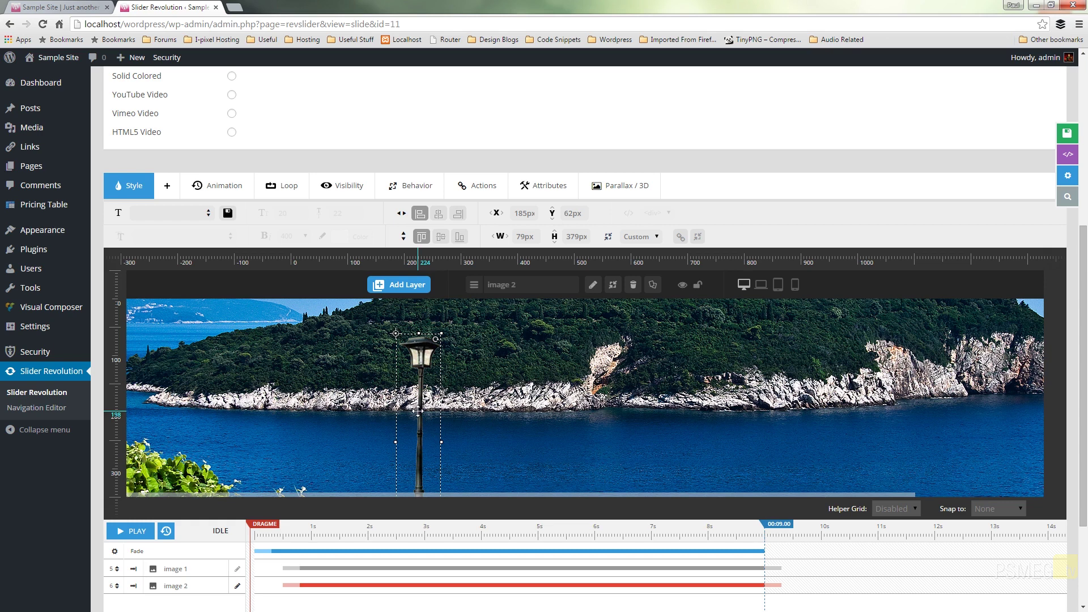
Lower the lamp-post slightly, duplicate it, and position the copies on the right and in the middle.
drag(418, 411, 417, 426)
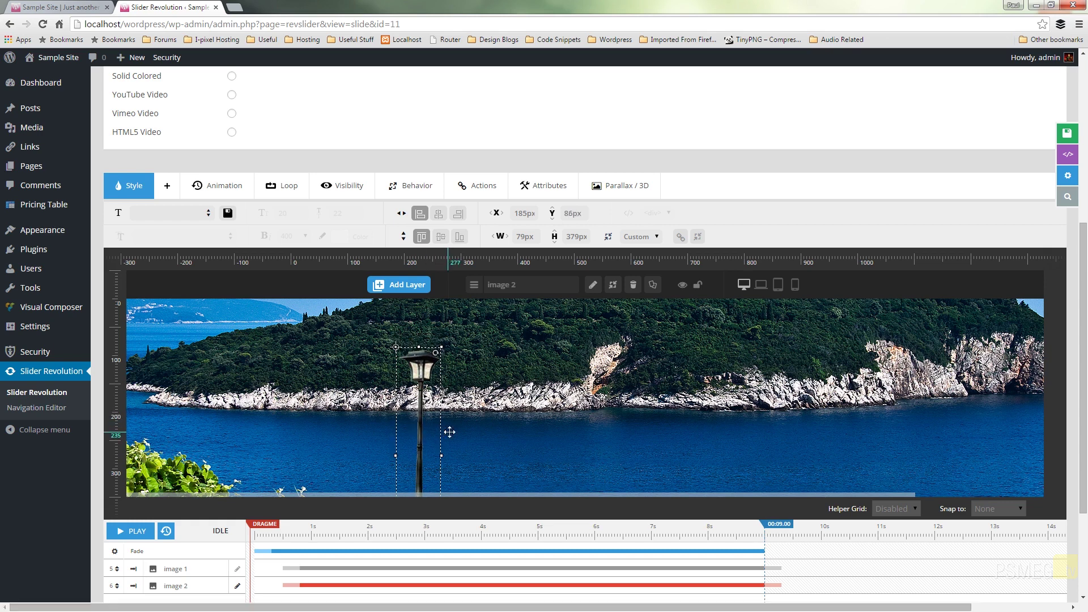
click(653, 285)
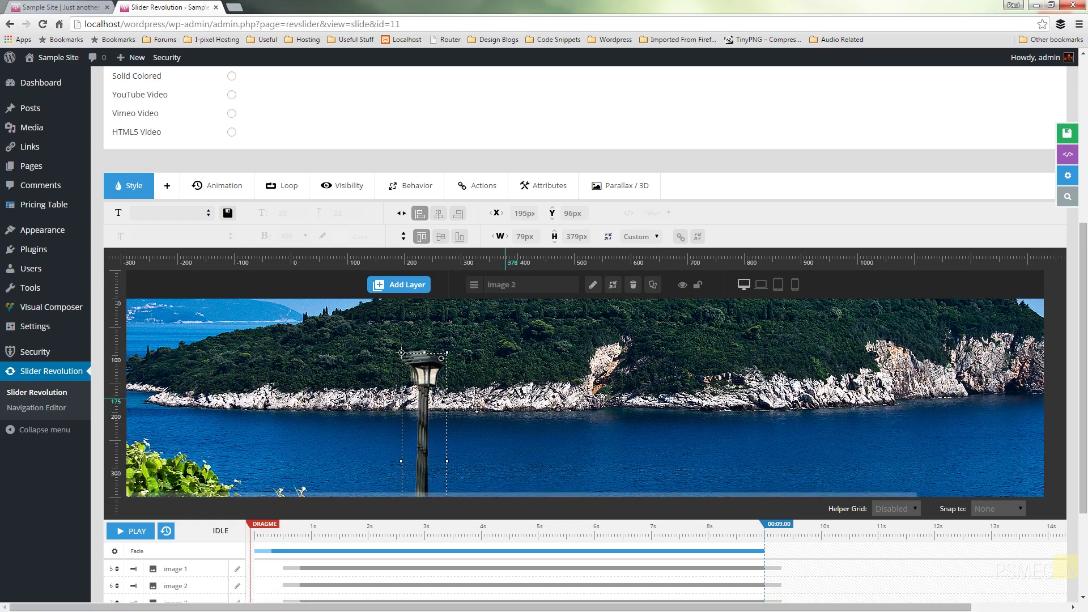
drag(430, 376, 777, 382)
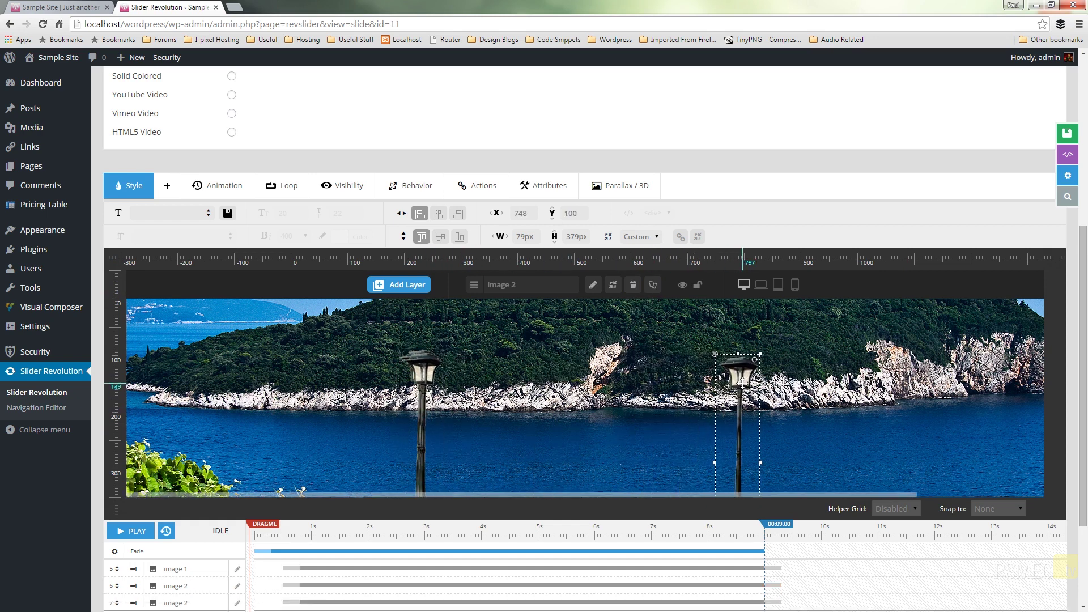
drag(432, 375, 596, 375)
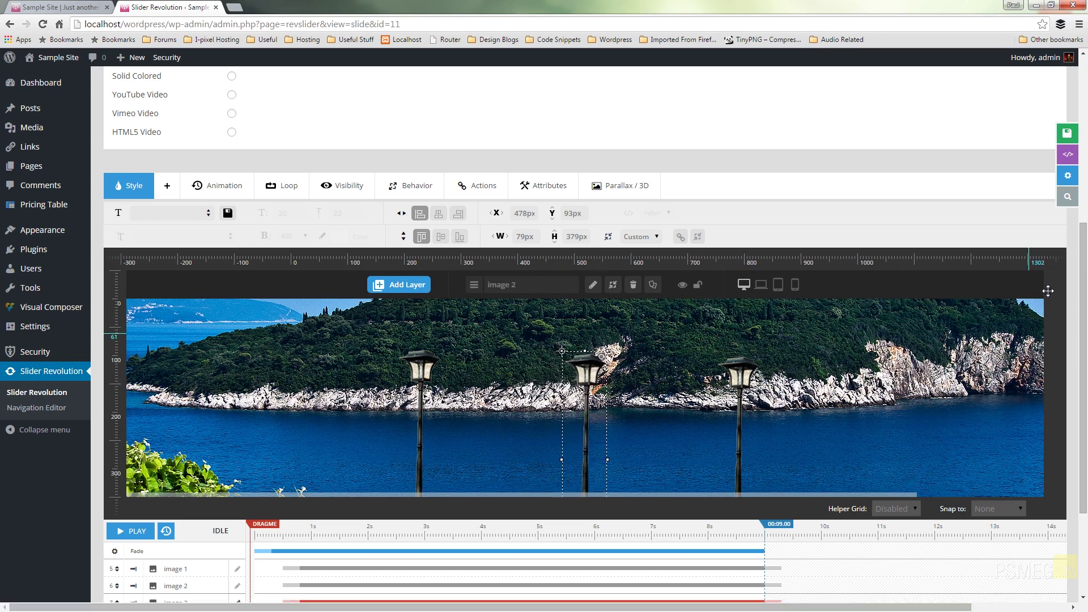
scroll(1085, 294, down, 1)
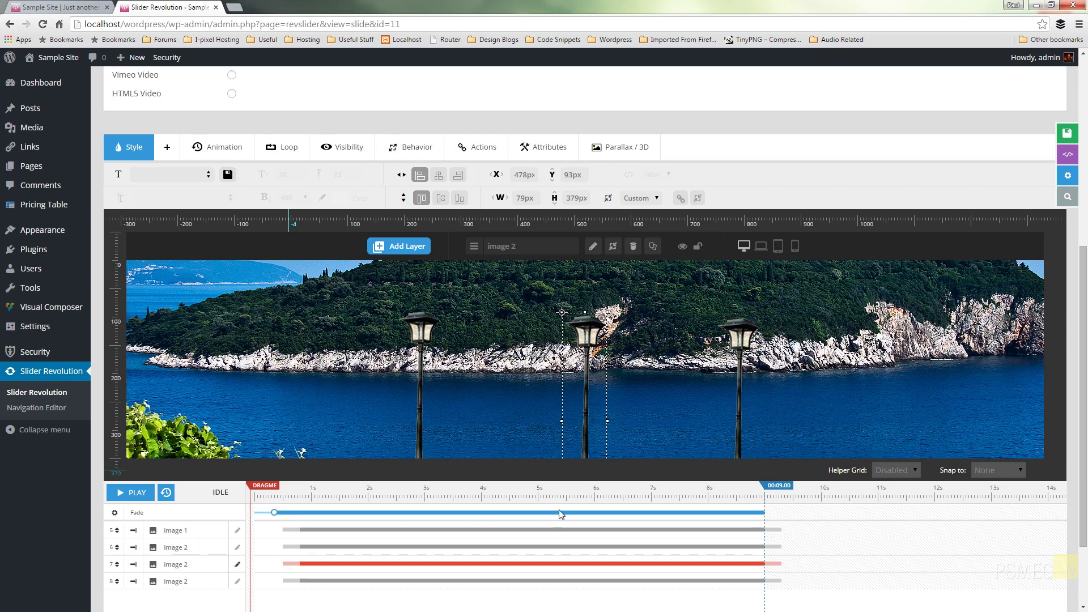
drag(585, 345, 583, 345)
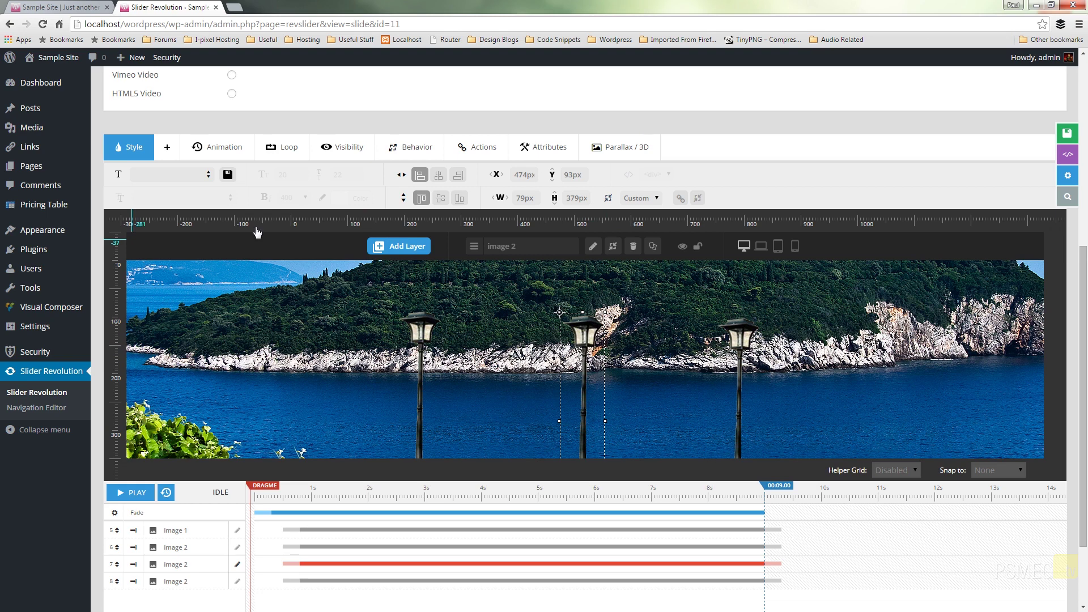
Show the layers' Parallax / 3D settings and select the island background image layer.
click(612, 149)
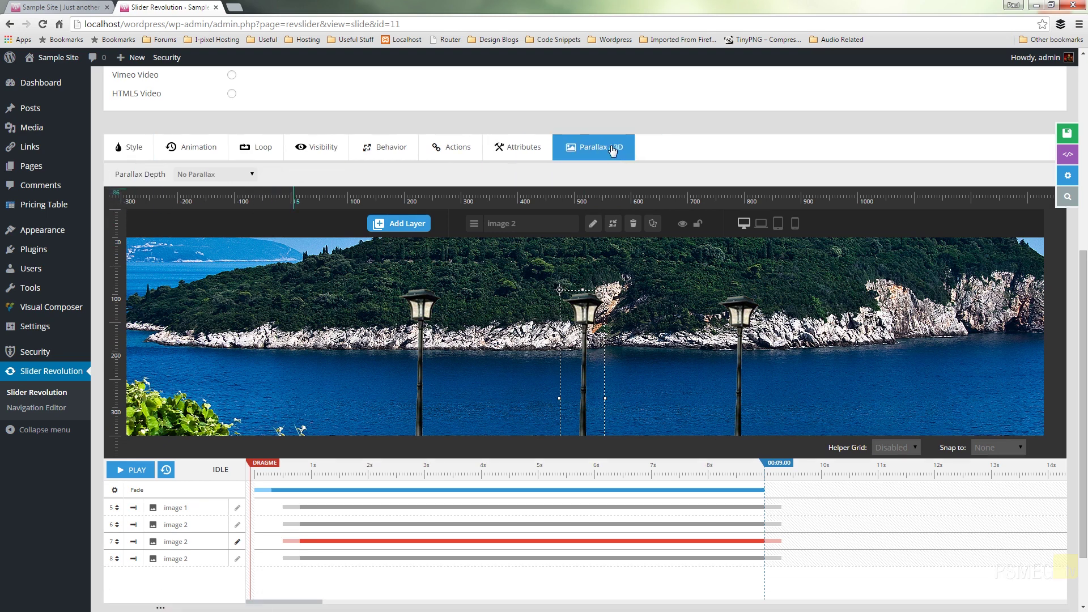
click(425, 313)
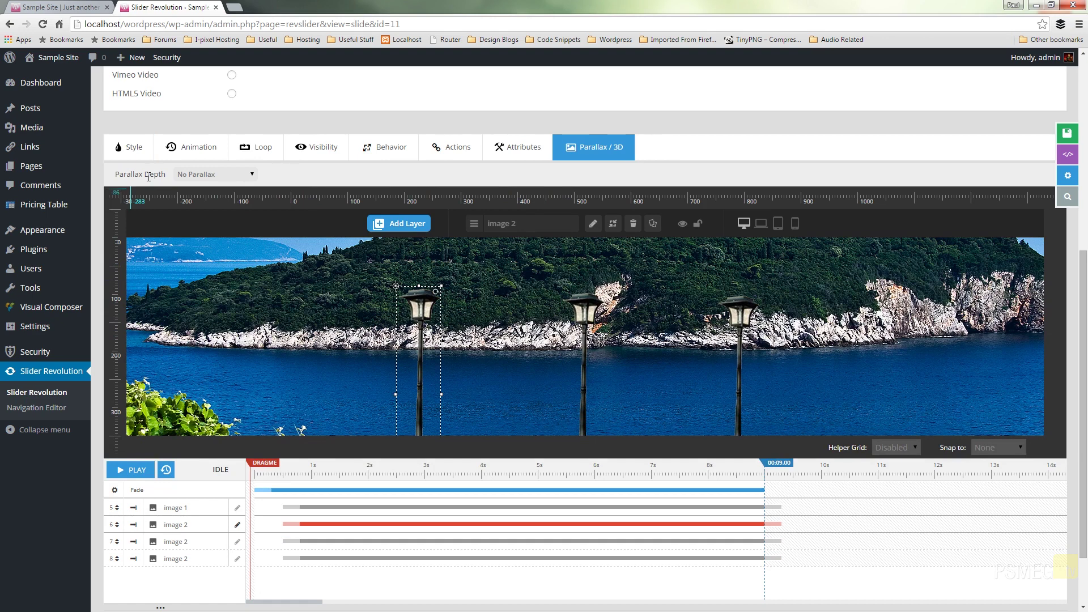
click(323, 306)
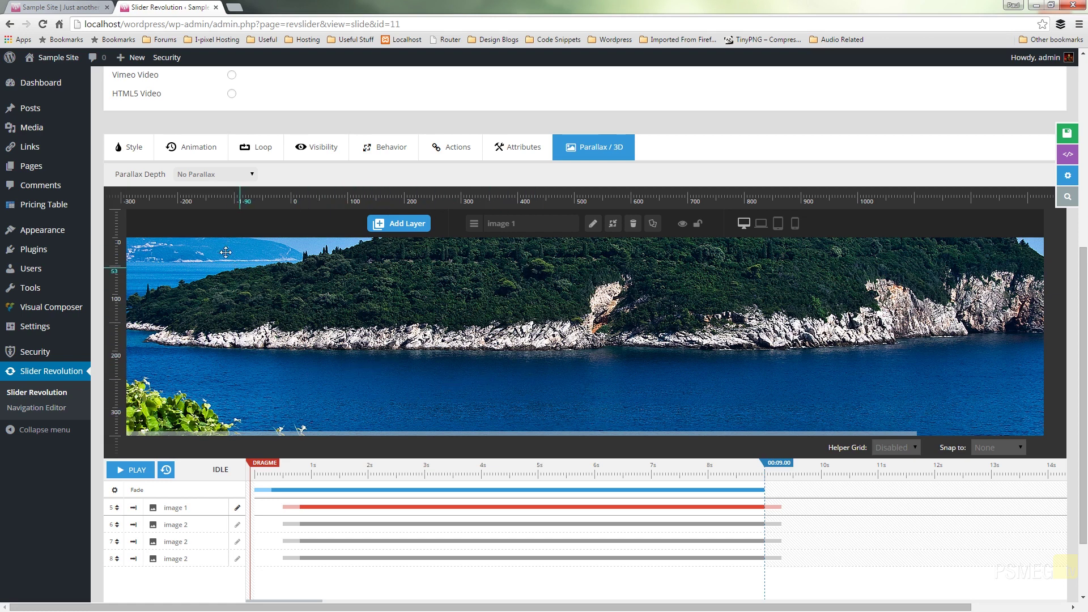
Choose Parallax Depth 7 - (12%) for the image 1 island layer.
click(236, 175)
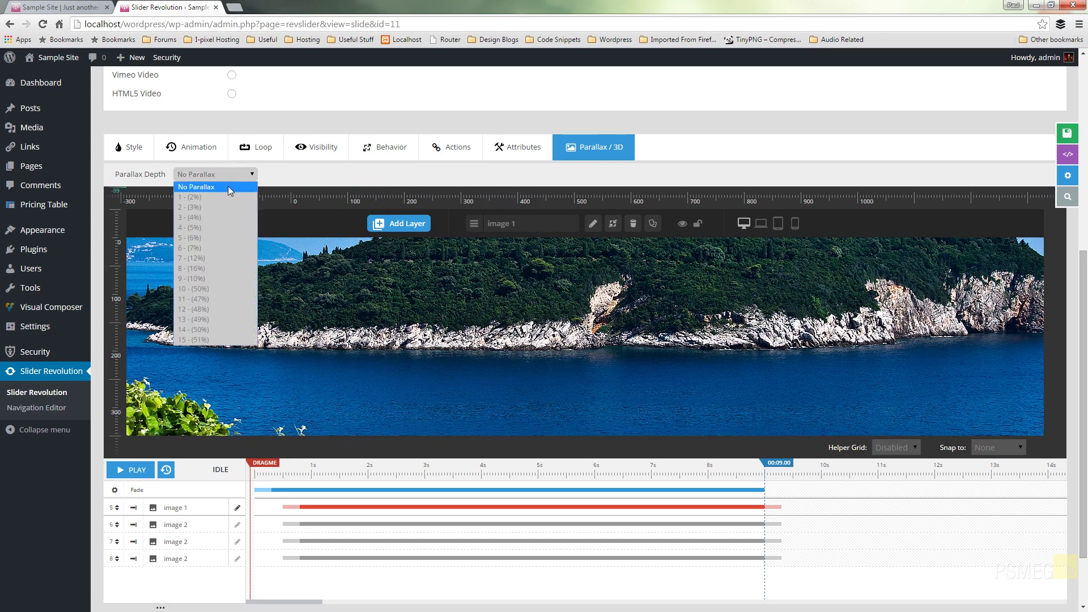
click(222, 258)
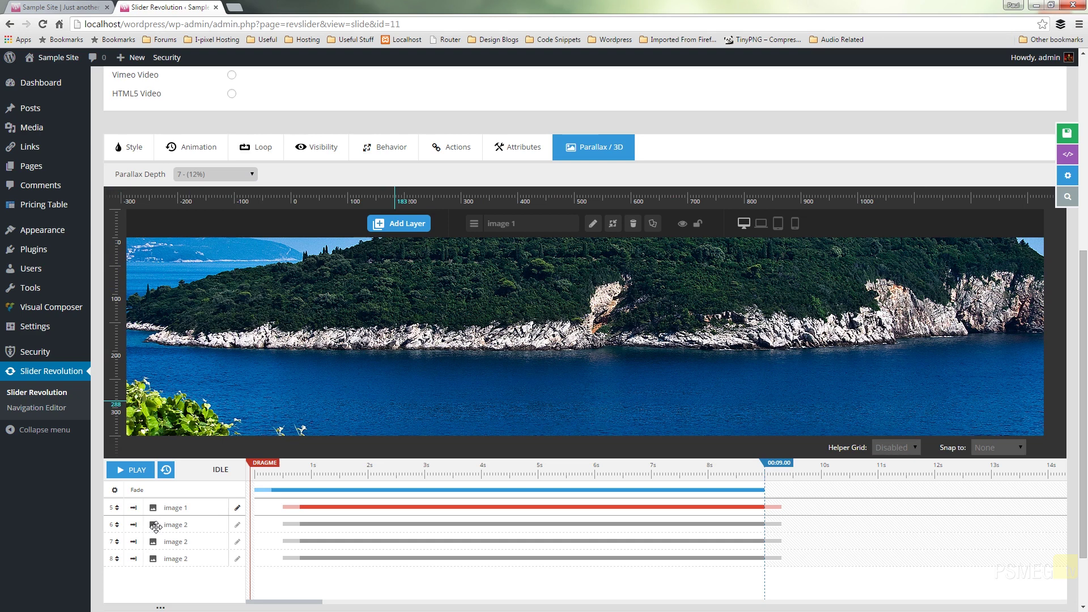
Set the left, middle and right lamp-post layers each to Parallax Depth 3 - (4%).
click(161, 528)
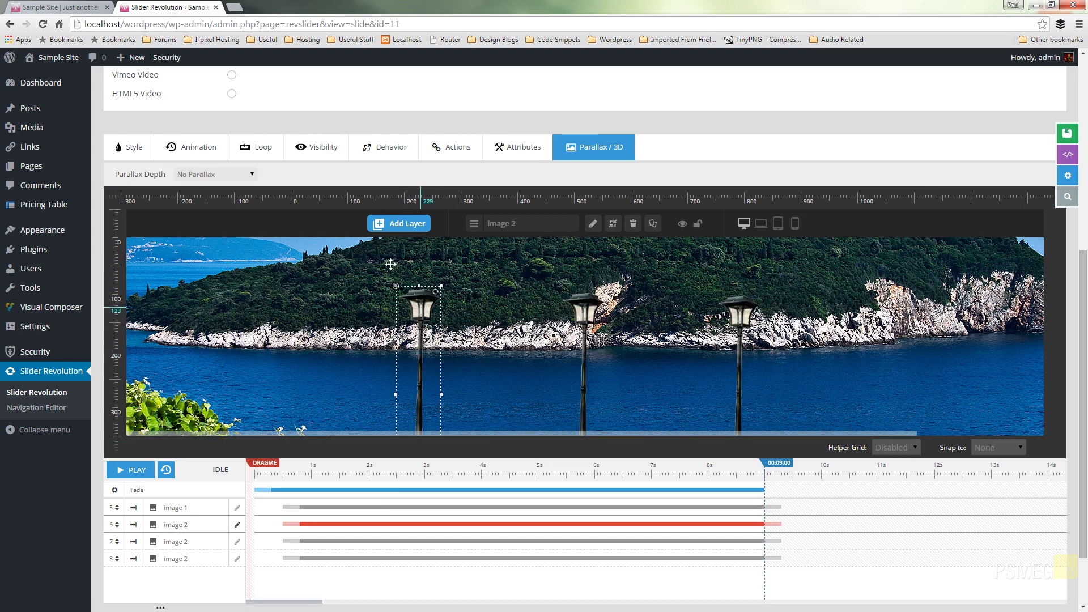
click(231, 174)
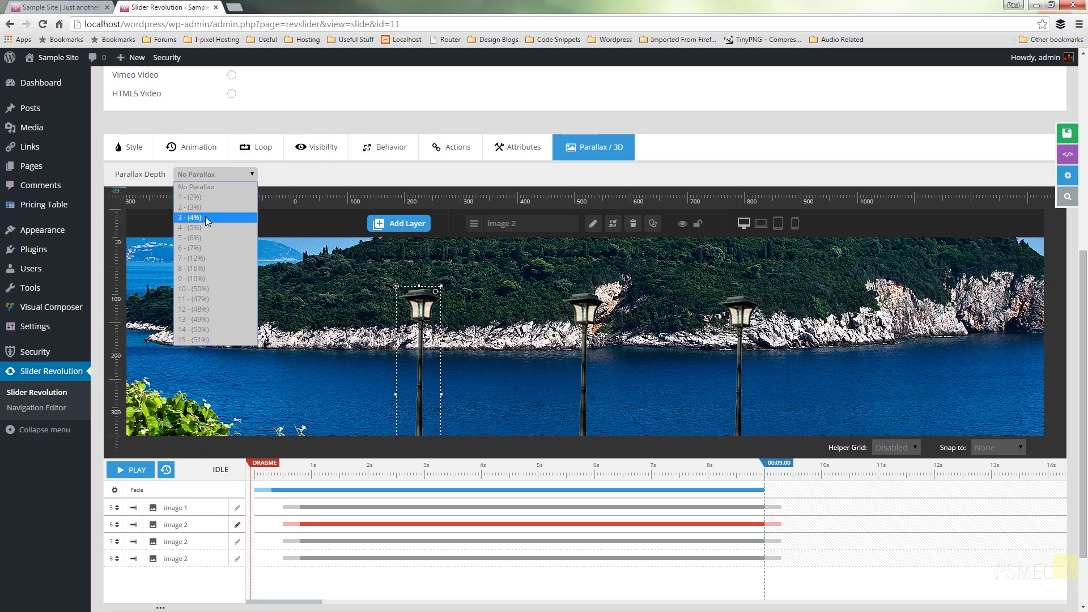
click(218, 189)
click(582, 327)
click(215, 175)
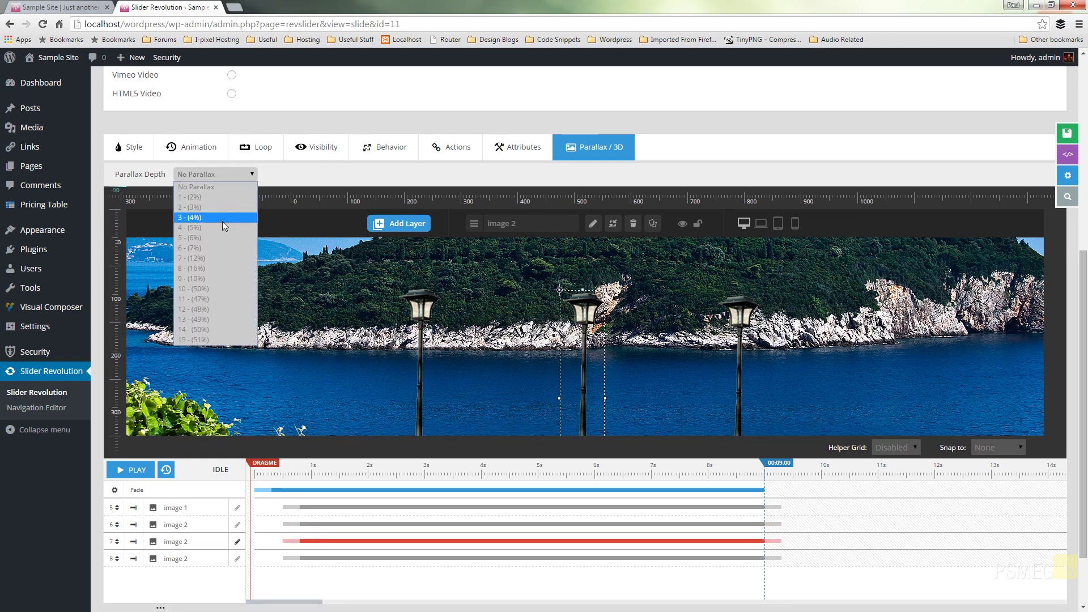
click(195, 218)
click(739, 334)
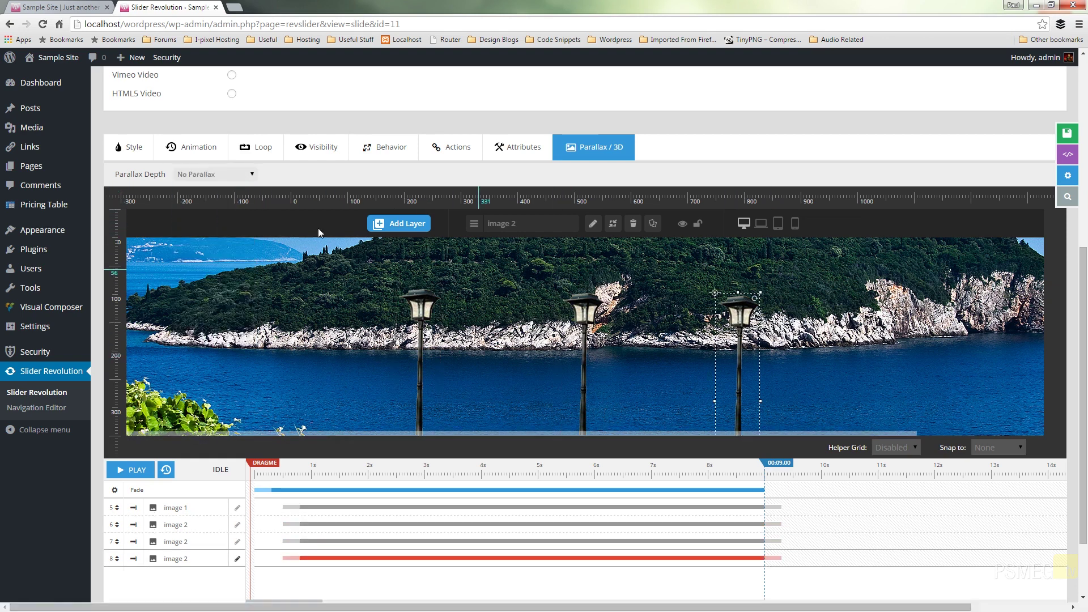
click(229, 174)
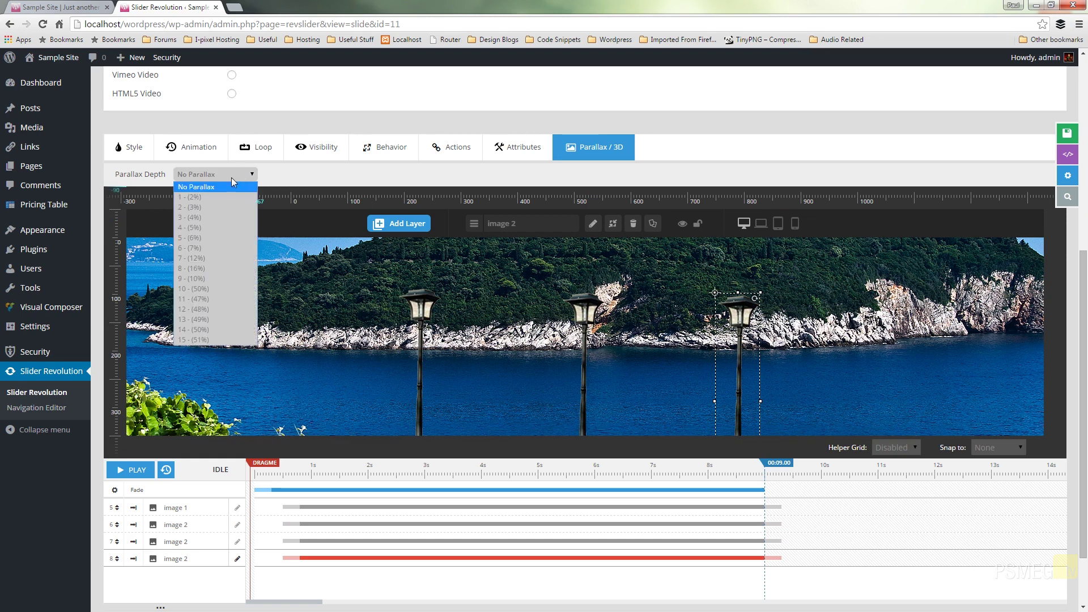
click(212, 218)
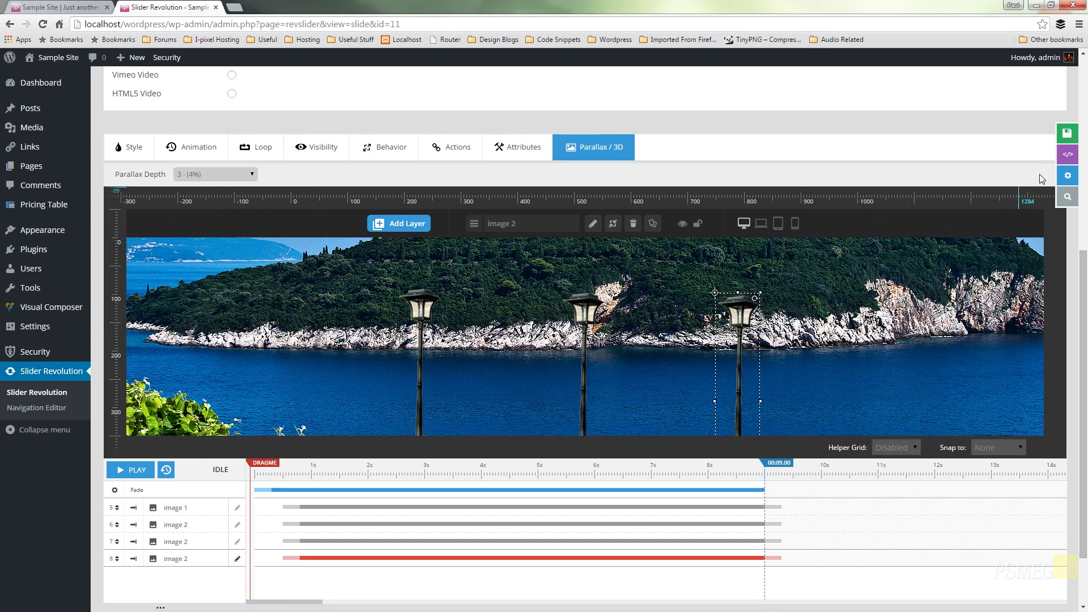
Save slide #3 and preview it, moving the mouse to watch the lamp-posts shift in parallax.
click(1063, 136)
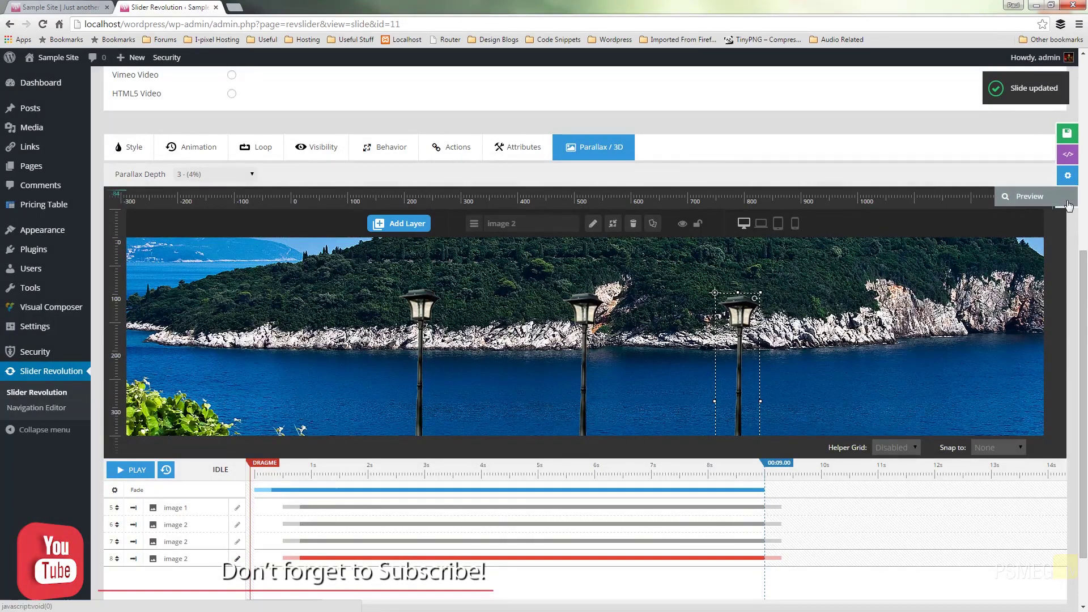
click(1040, 196)
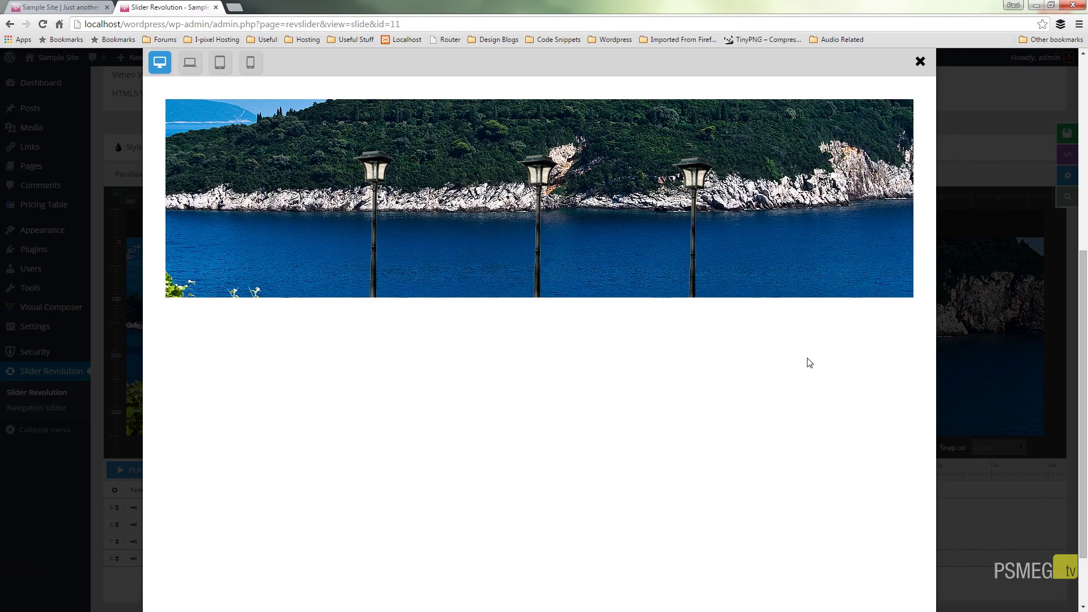
mouse_move(774, 272)
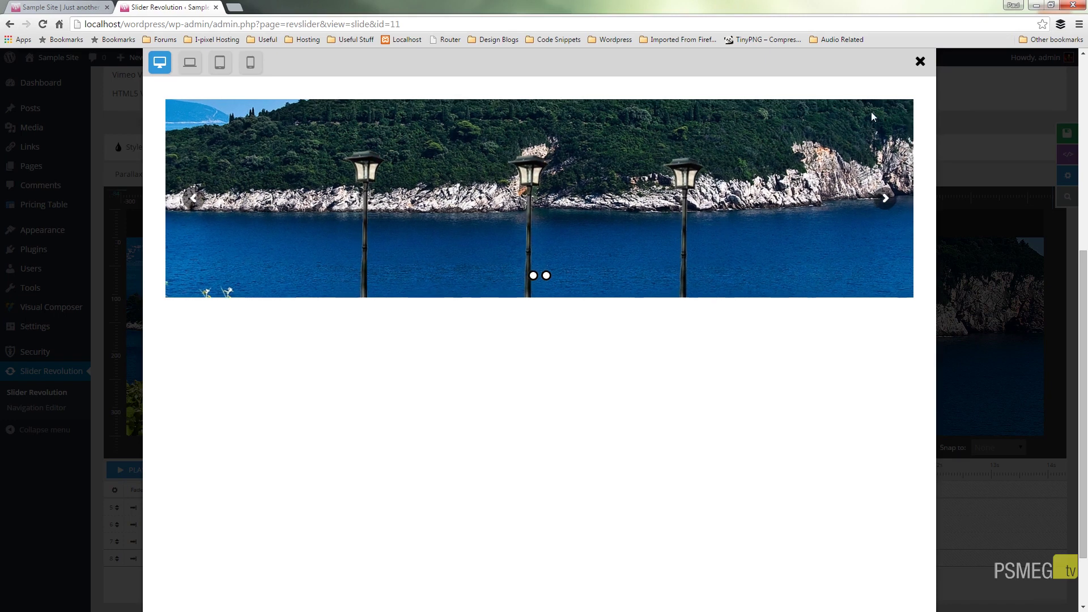
Leave the preview, raise the image 1 island layer's depth to 10 - (50%), and save.
click(920, 62)
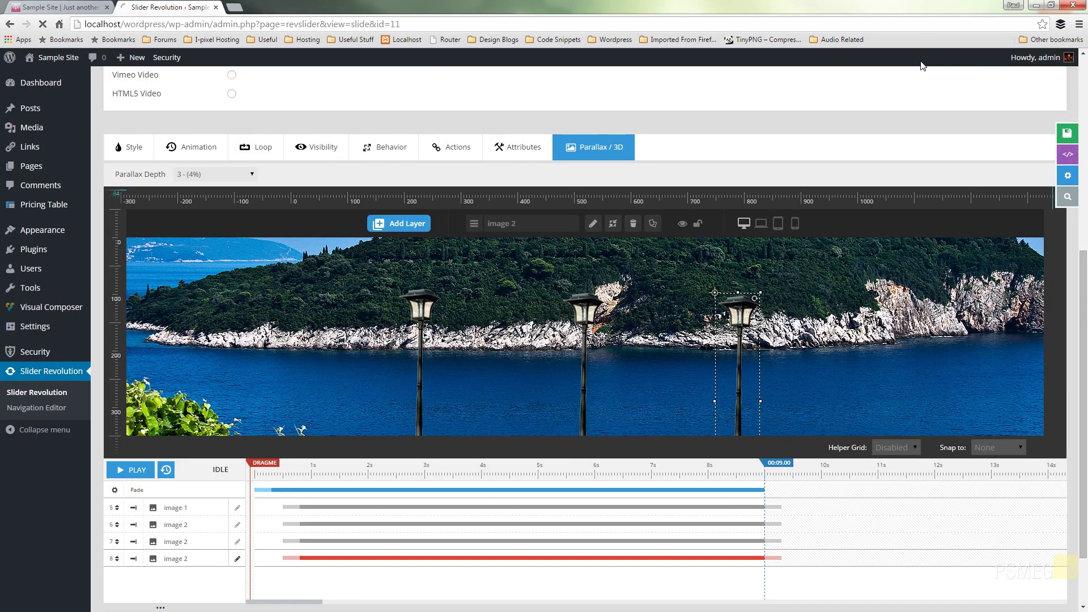
click(369, 506)
click(215, 174)
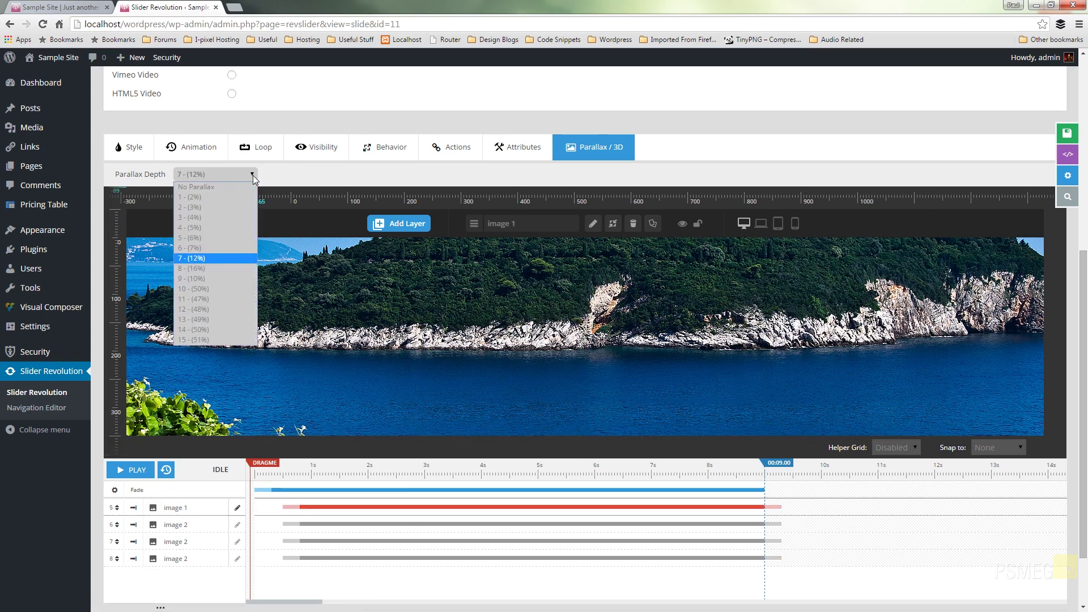
click(215, 290)
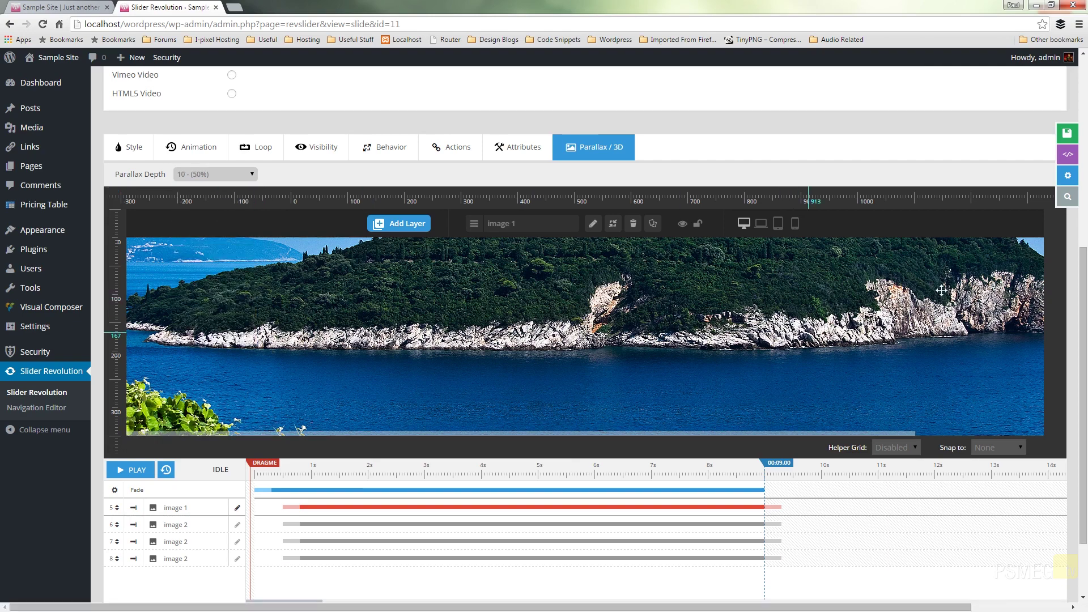
click(1067, 133)
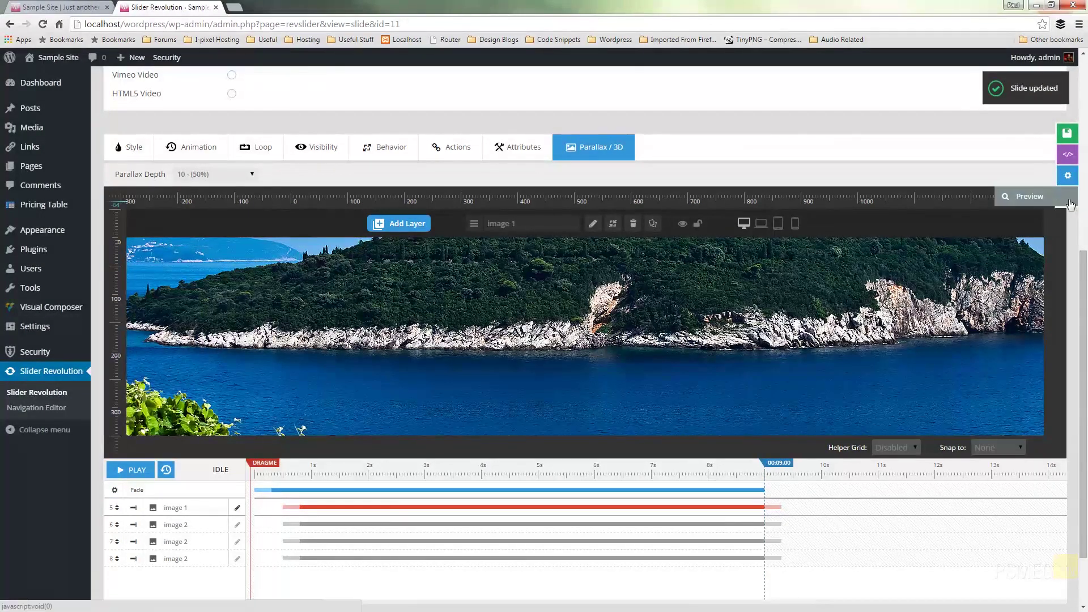
click(1069, 200)
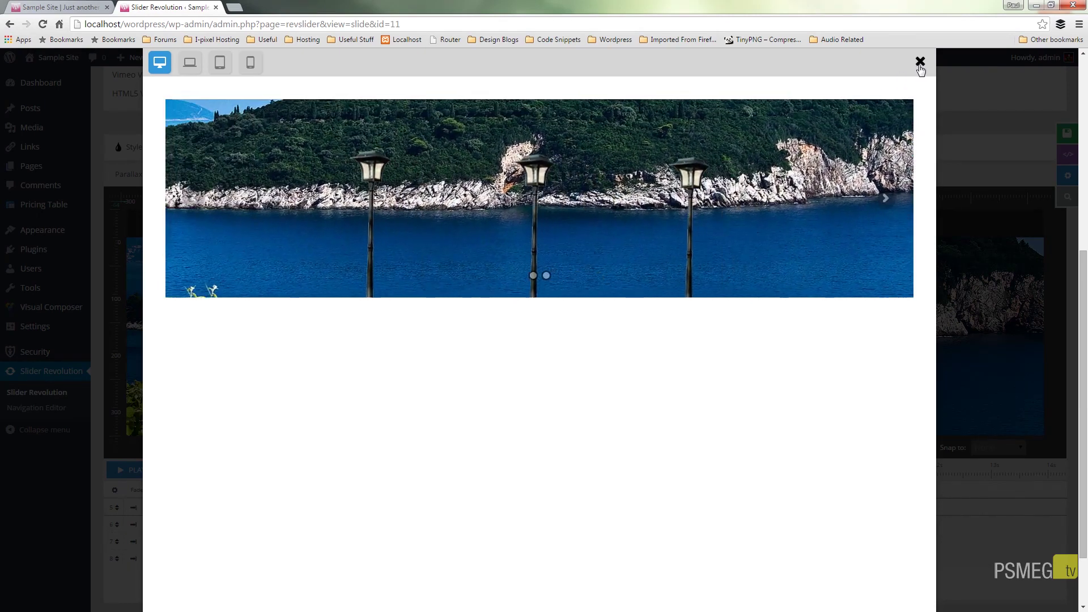
click(920, 63)
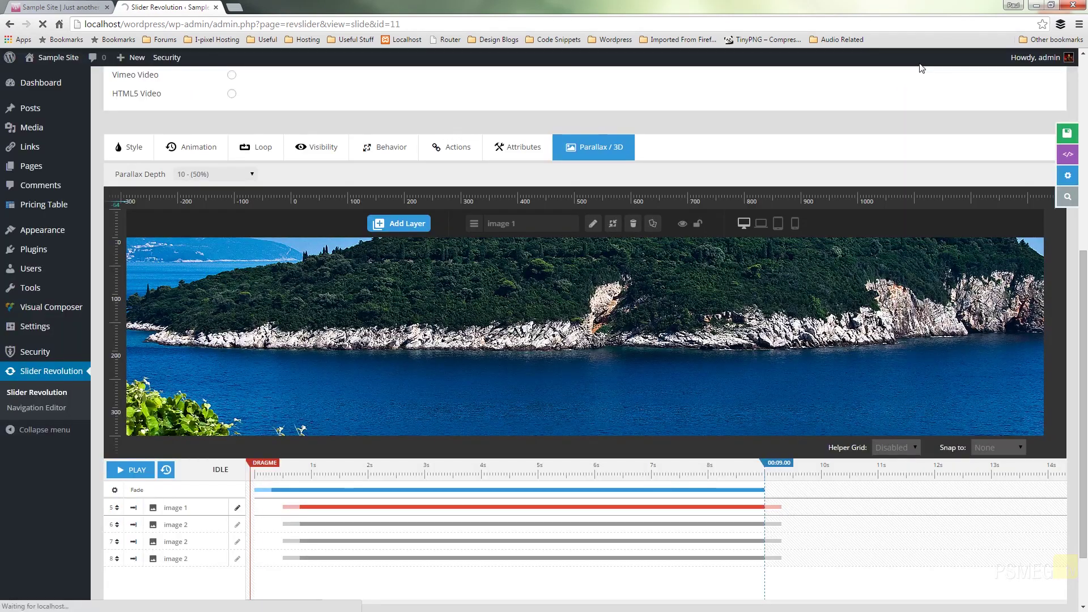